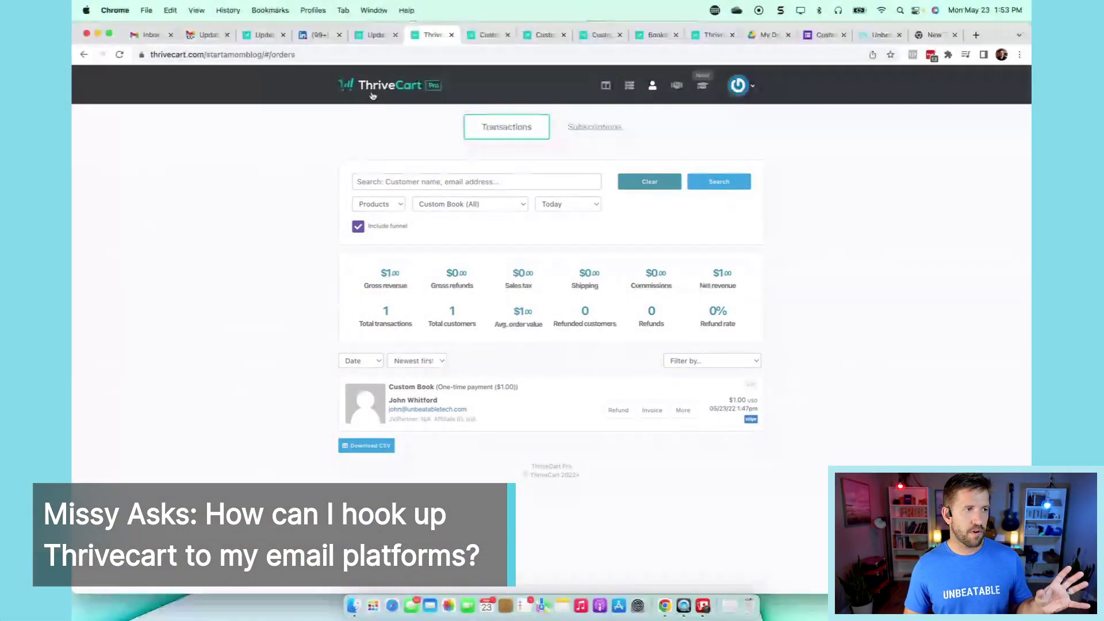
- Go to Settings > integrations and filter the list to Autoresponders
left_click(739, 87)
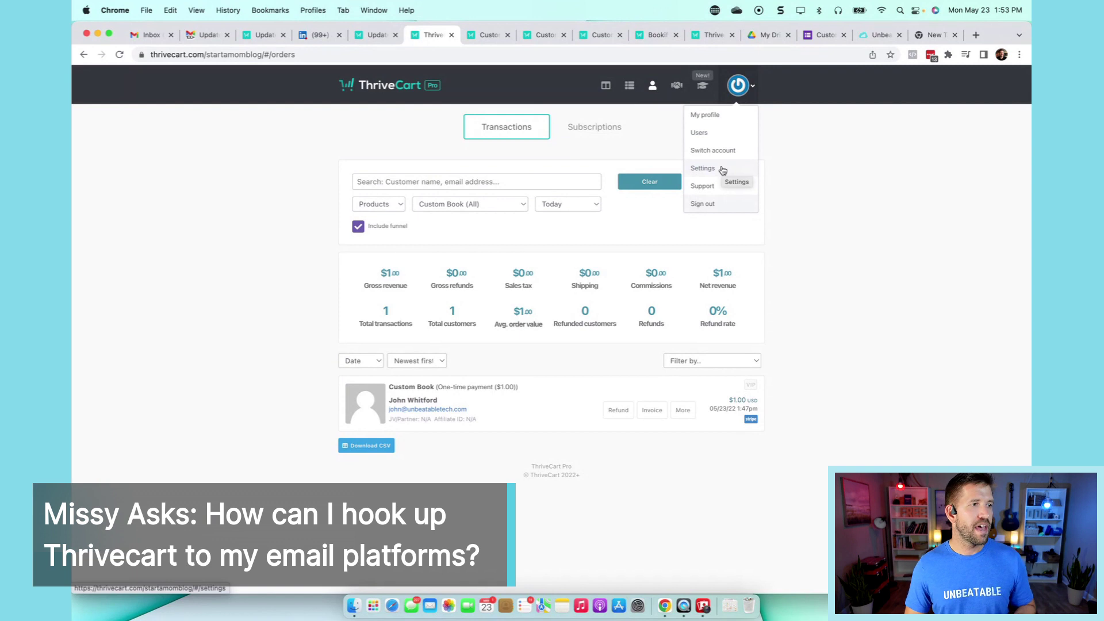
left_click(718, 170)
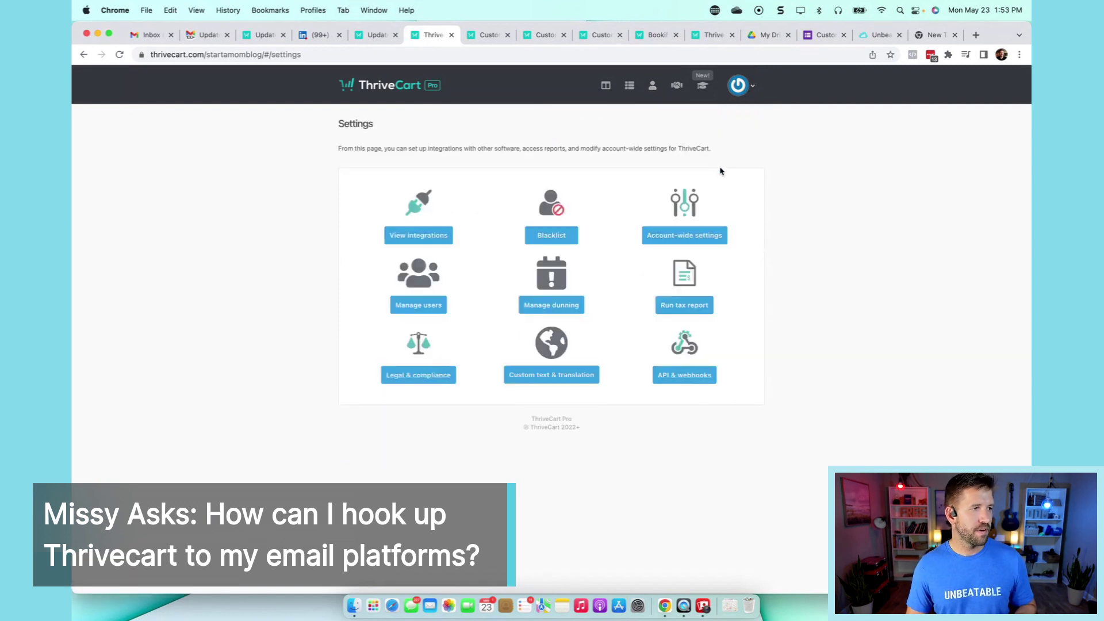
left_click(418, 235)
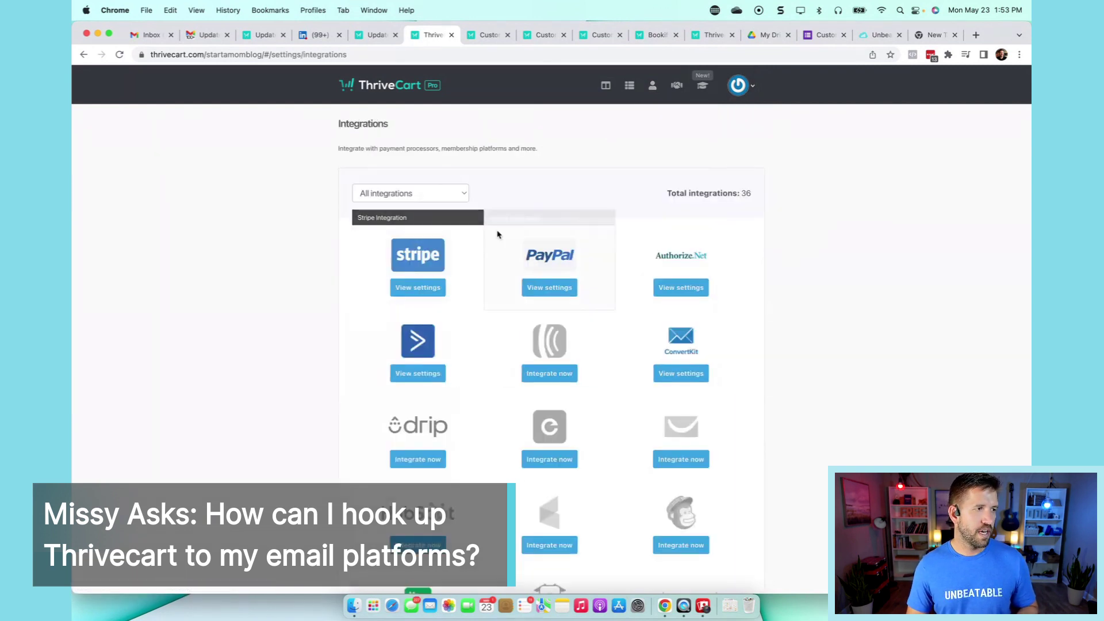
left_click(424, 198)
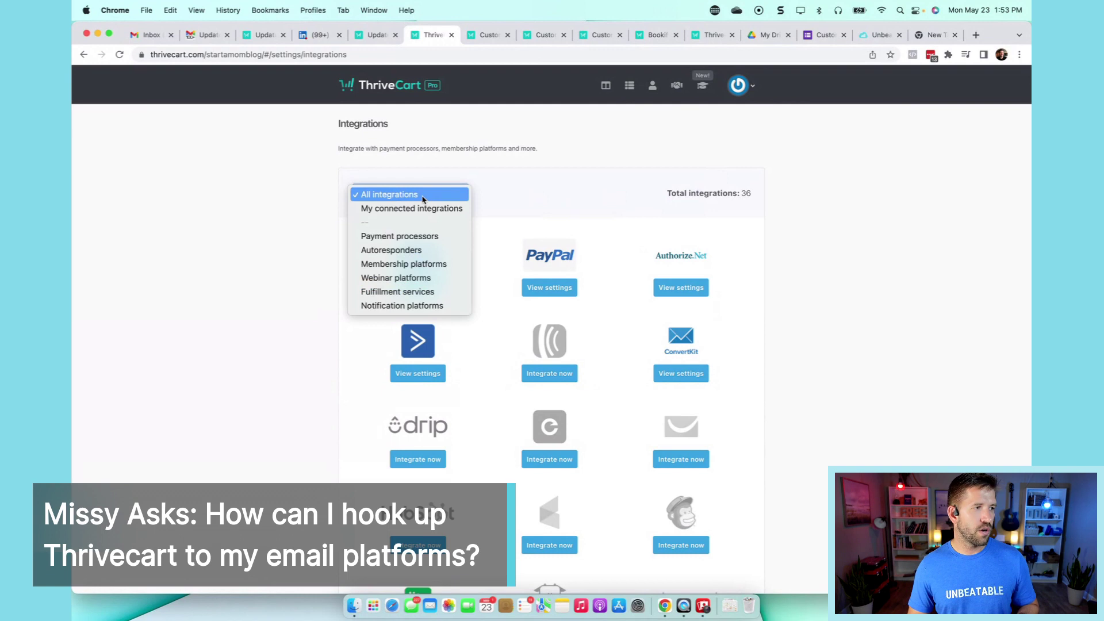
left_click(399, 251)
- Check MailerLite's integration settings, then start the Drip integration setup
scroll(527, 431, "down", 3)
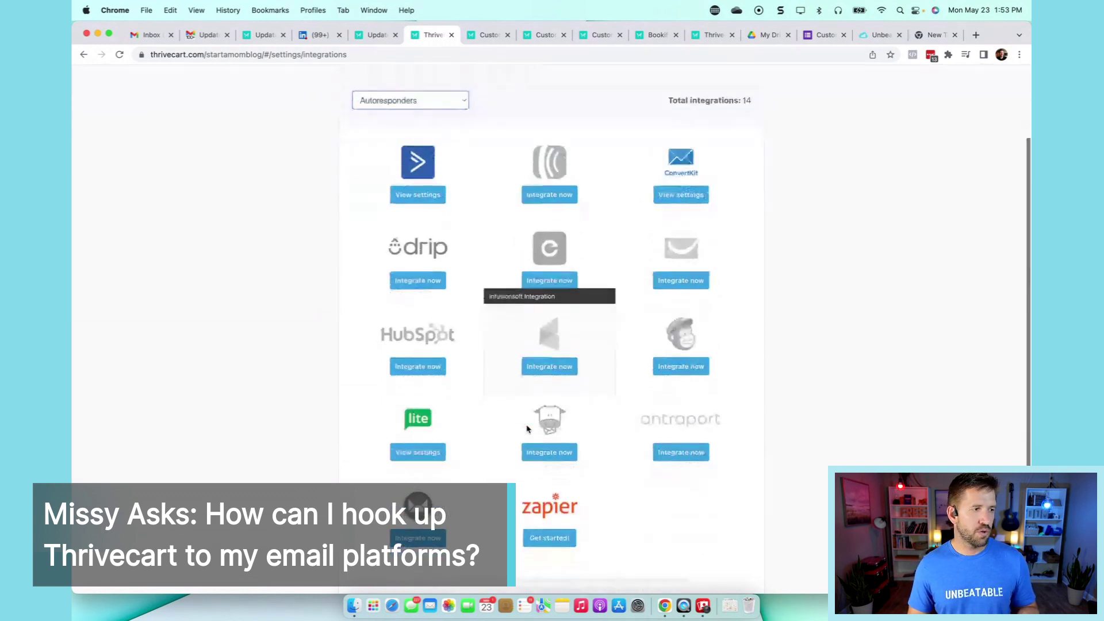
left_click(410, 454)
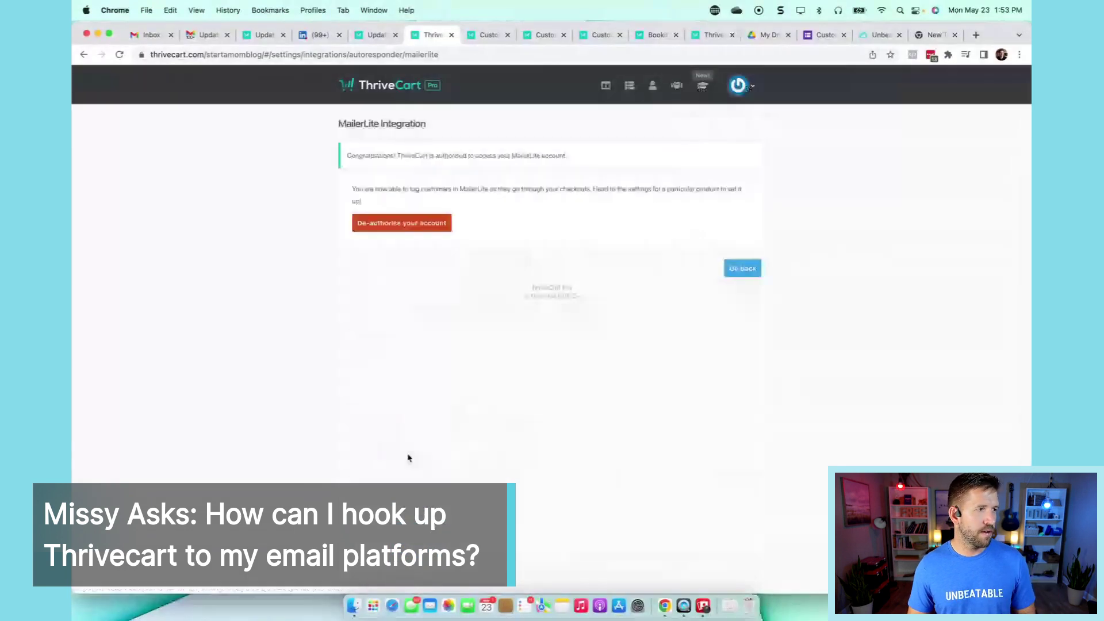
left_click(746, 269)
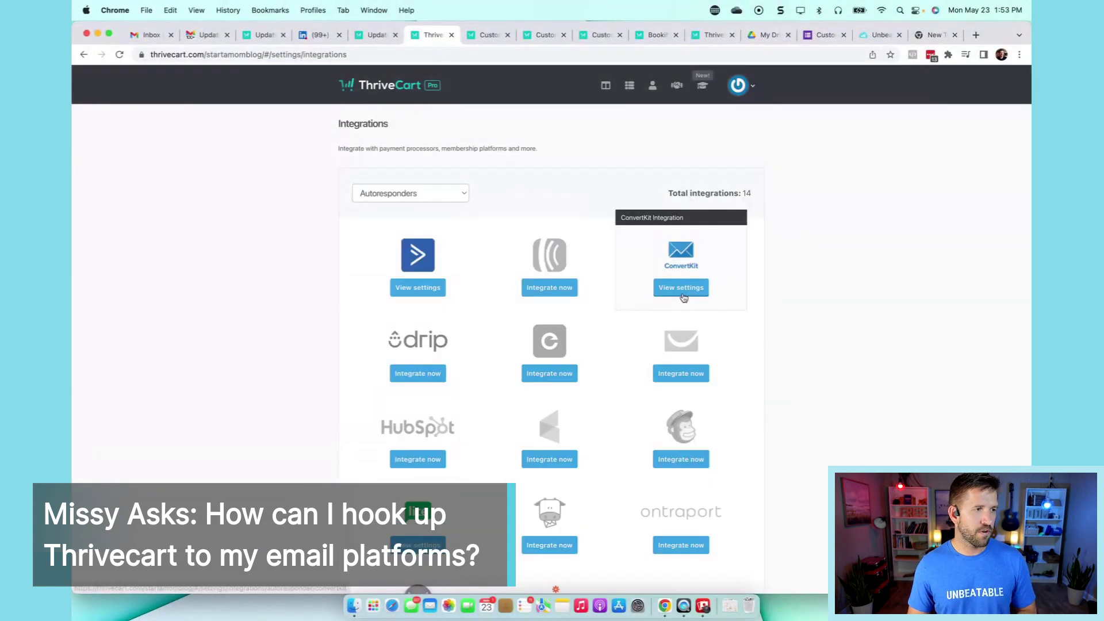
scroll(832, 281, "down", 5)
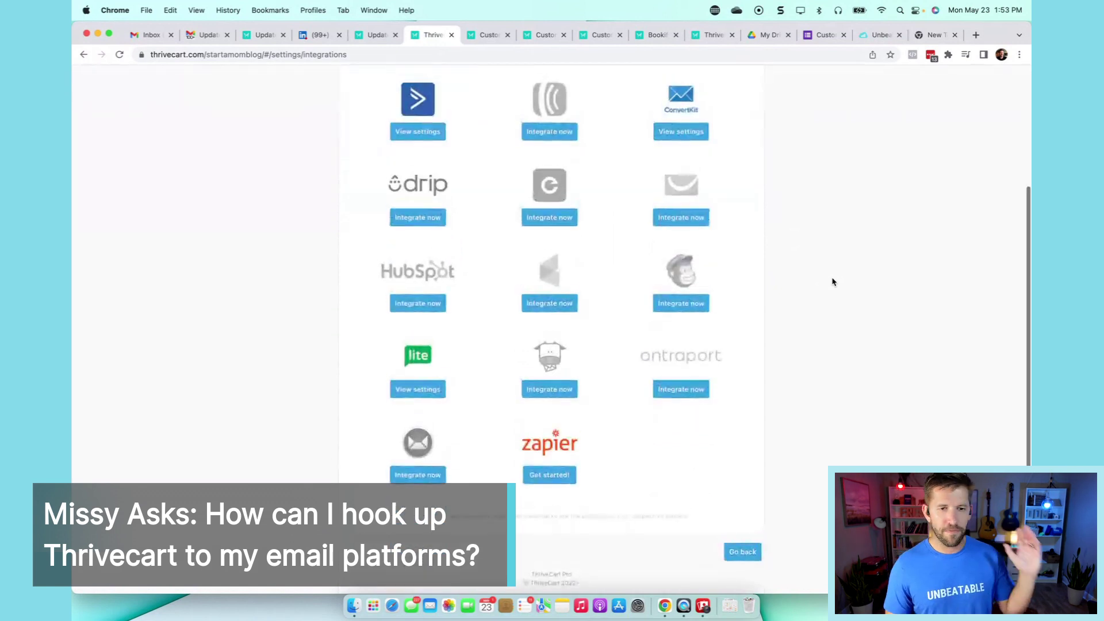
scroll(832, 282, "up", 1)
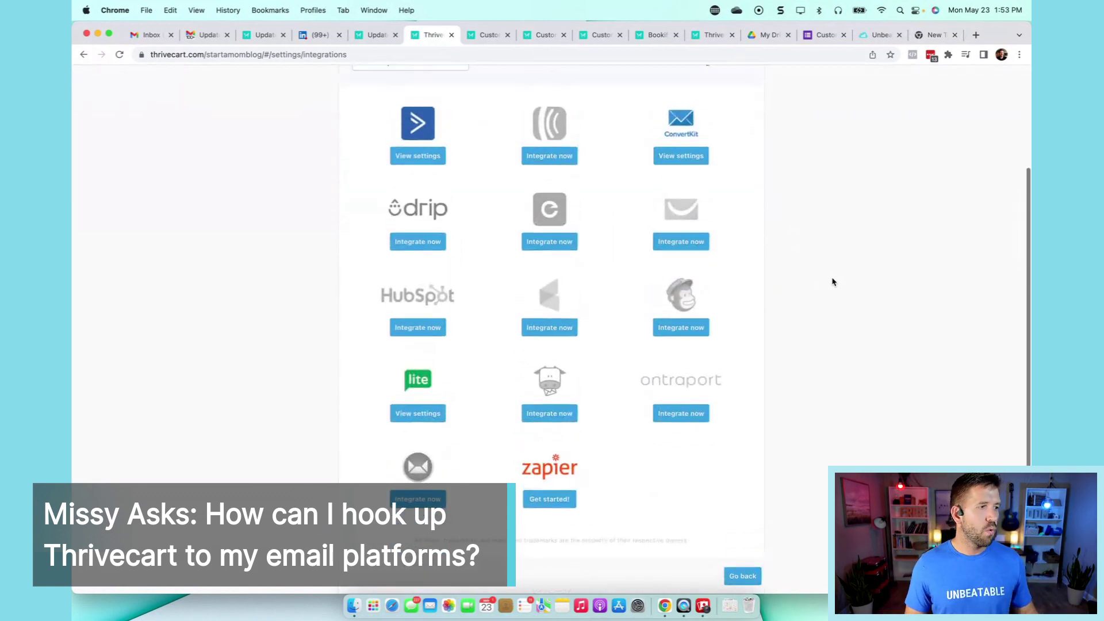
left_click(440, 241)
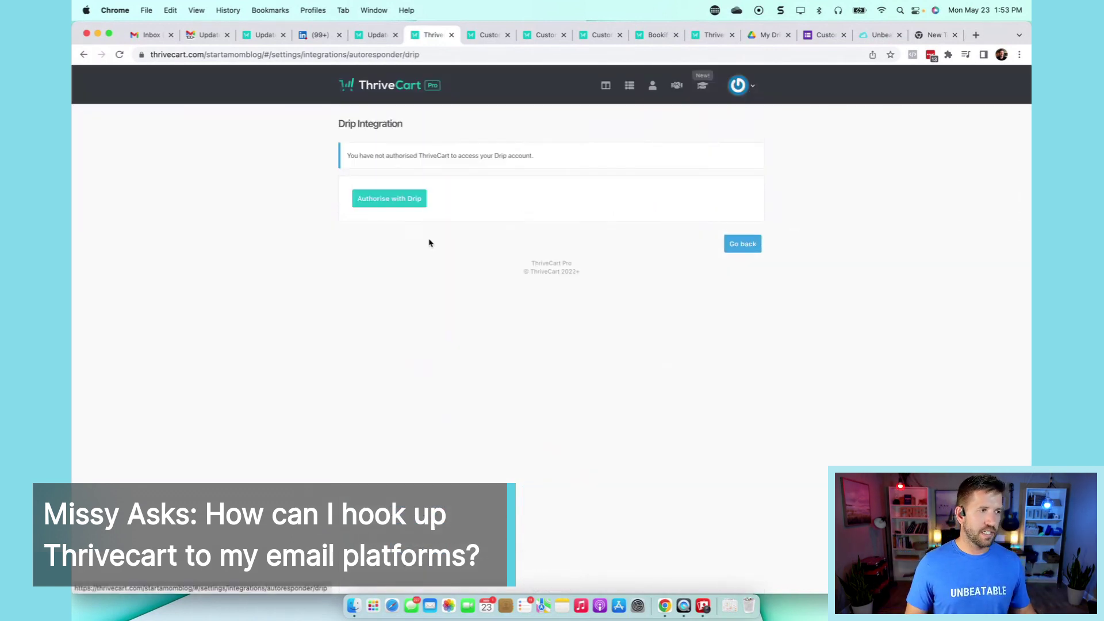
left_click(406, 198)
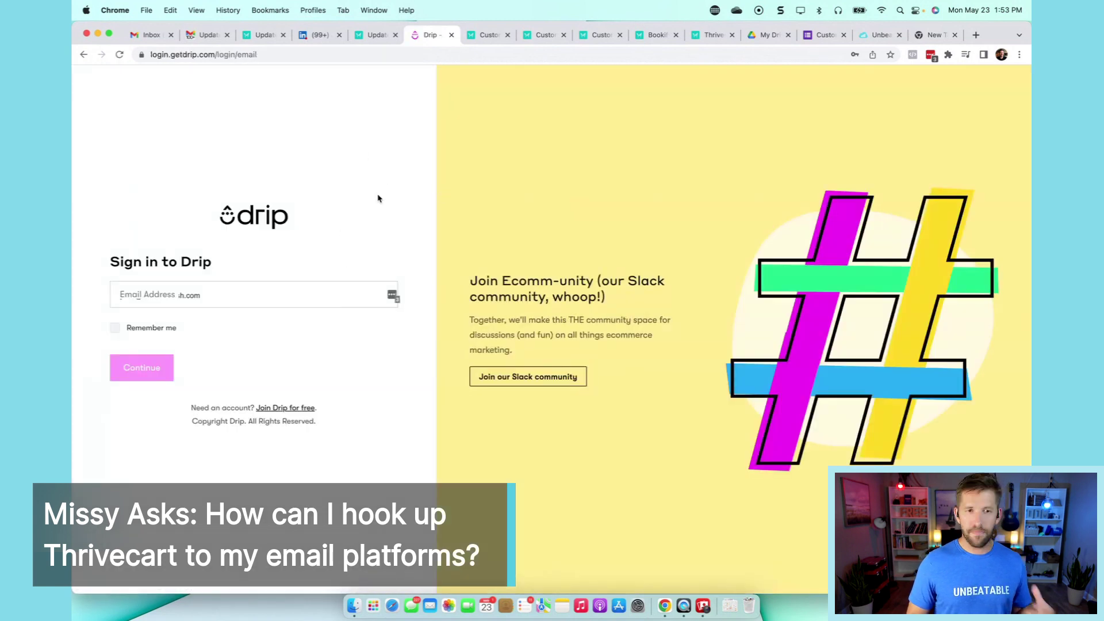
scroll(378, 199, "left", 5)
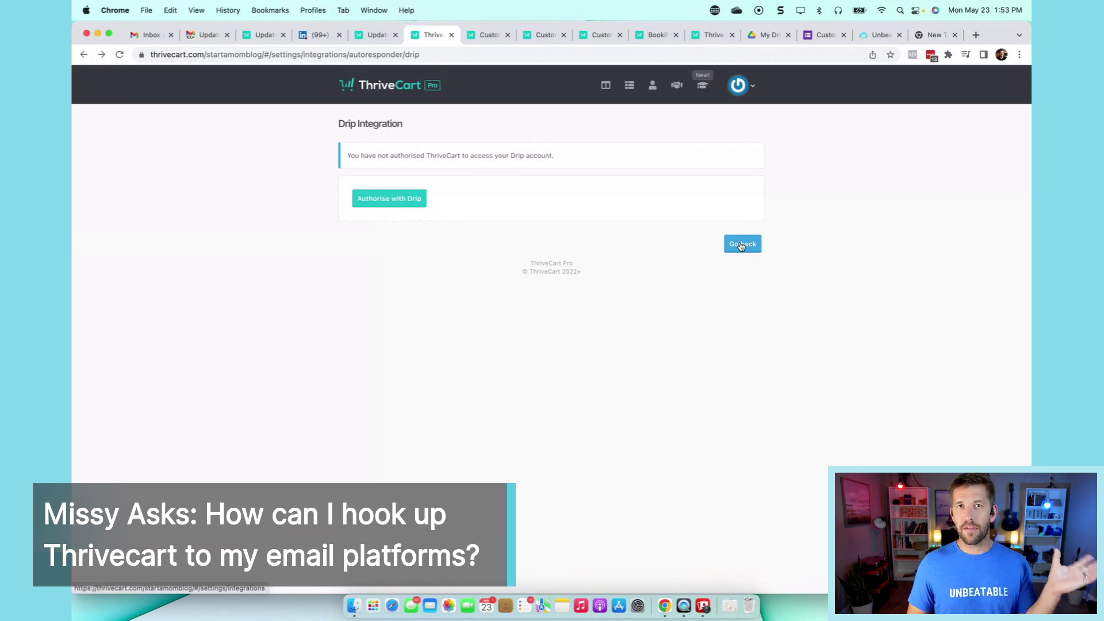
- Leave integrations and open the Behavior tab of the Custom Book product editor
left_click(740, 245)
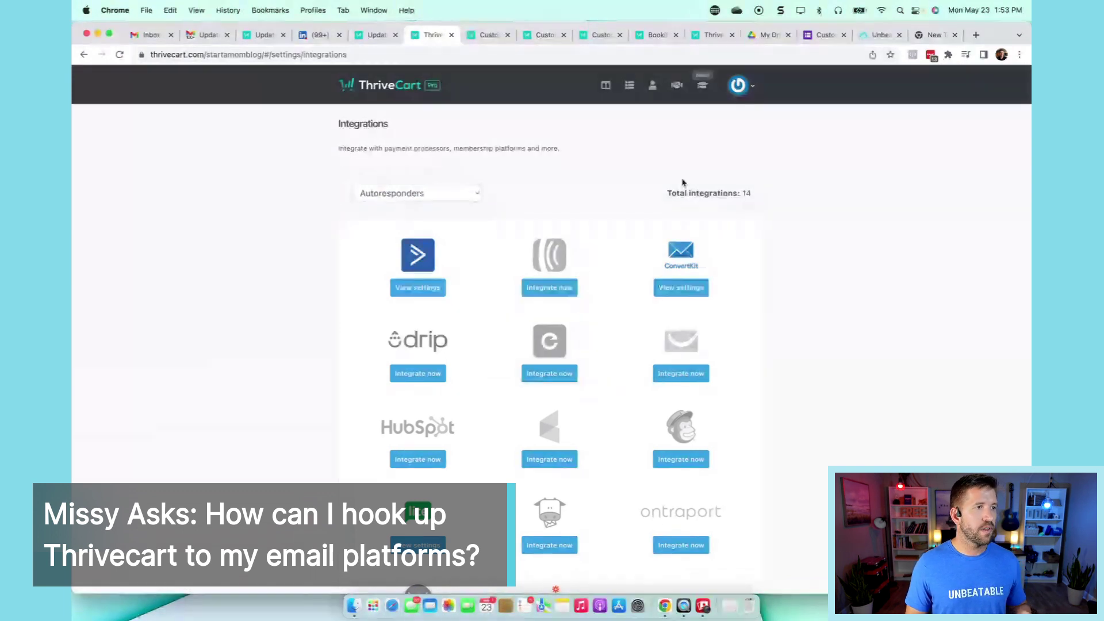
left_click(629, 85)
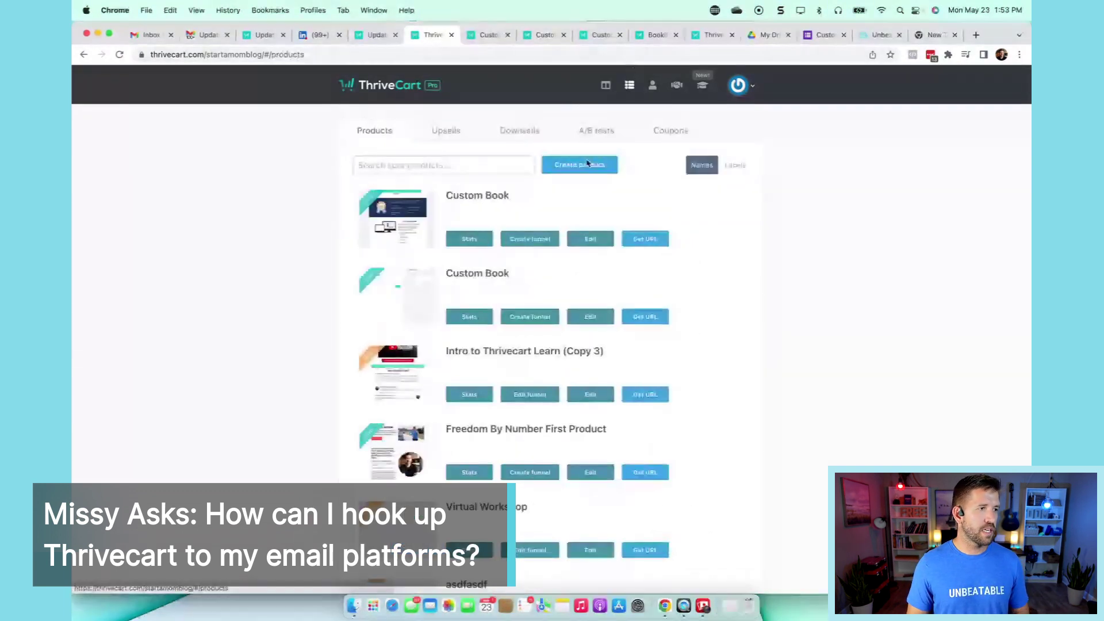
left_click(593, 241)
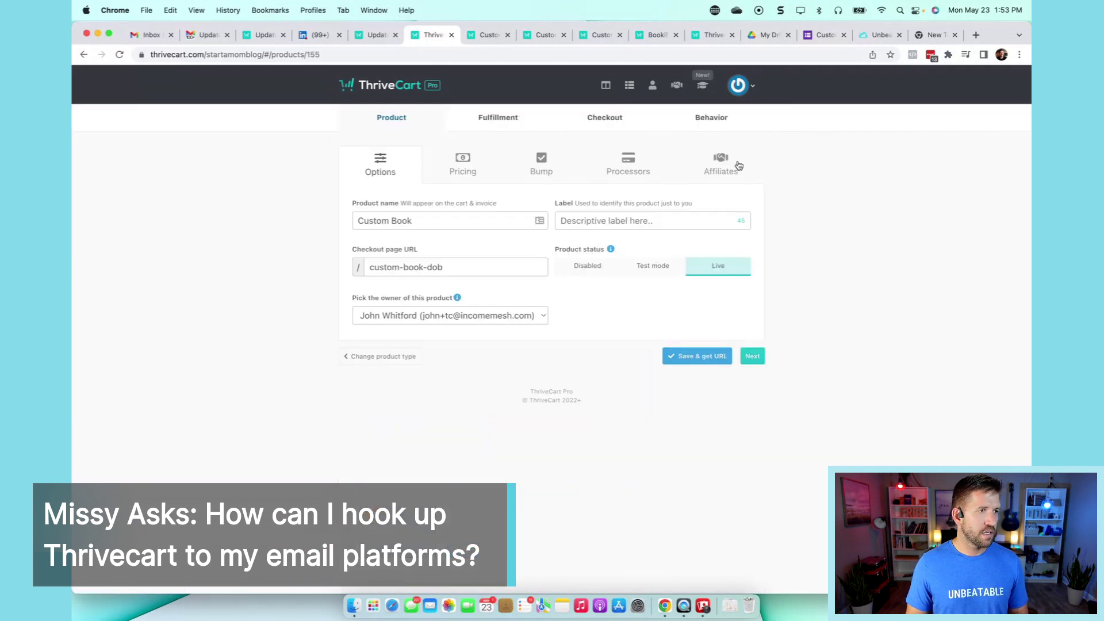
left_click(710, 123)
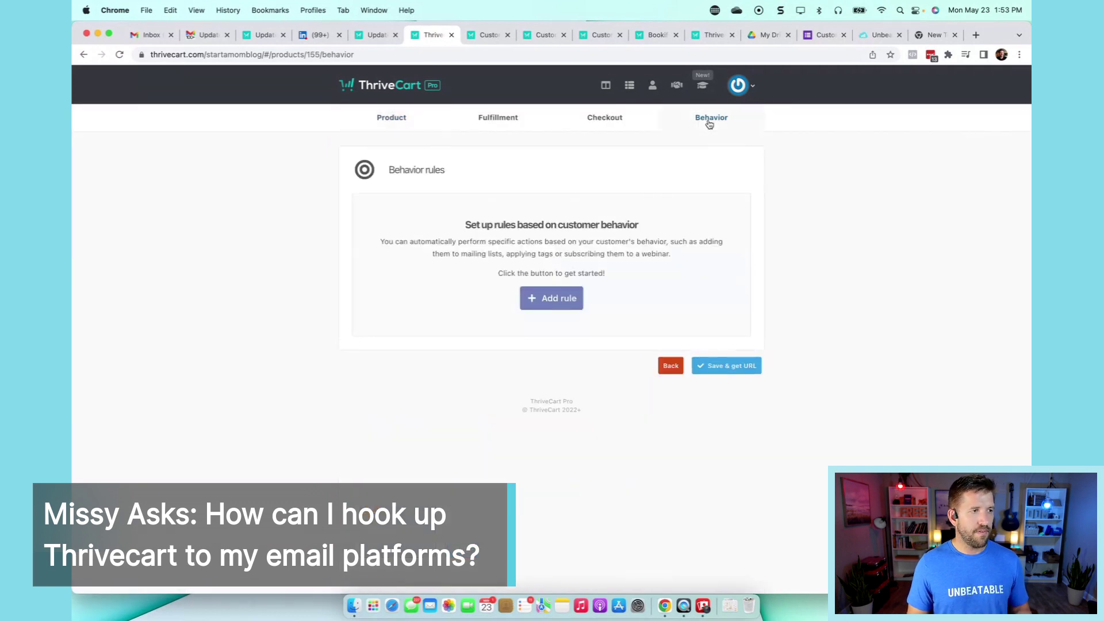
- Add a behavior rule triggered when the main product is purchased, then choose the email platform
left_click(561, 300)
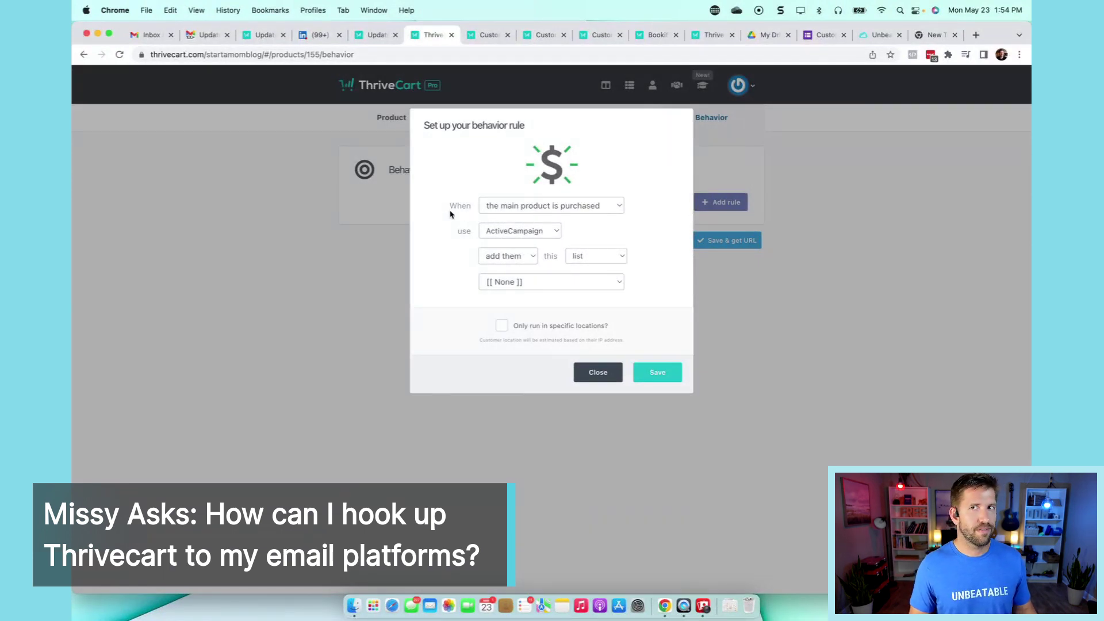
left_click(615, 207)
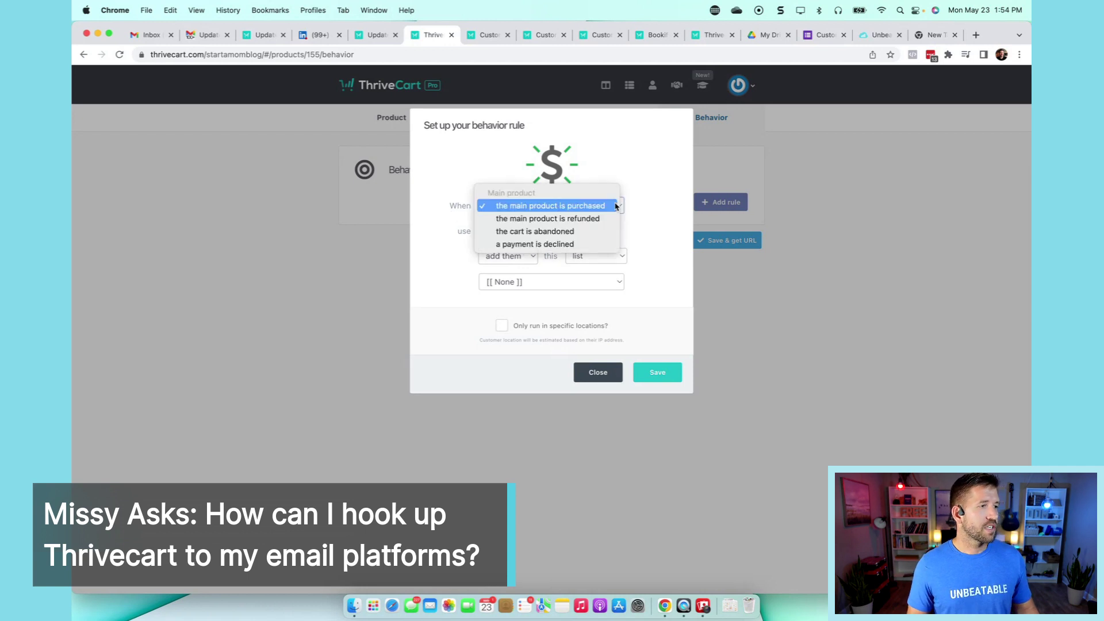
left_click(587, 212)
left_click(544, 231)
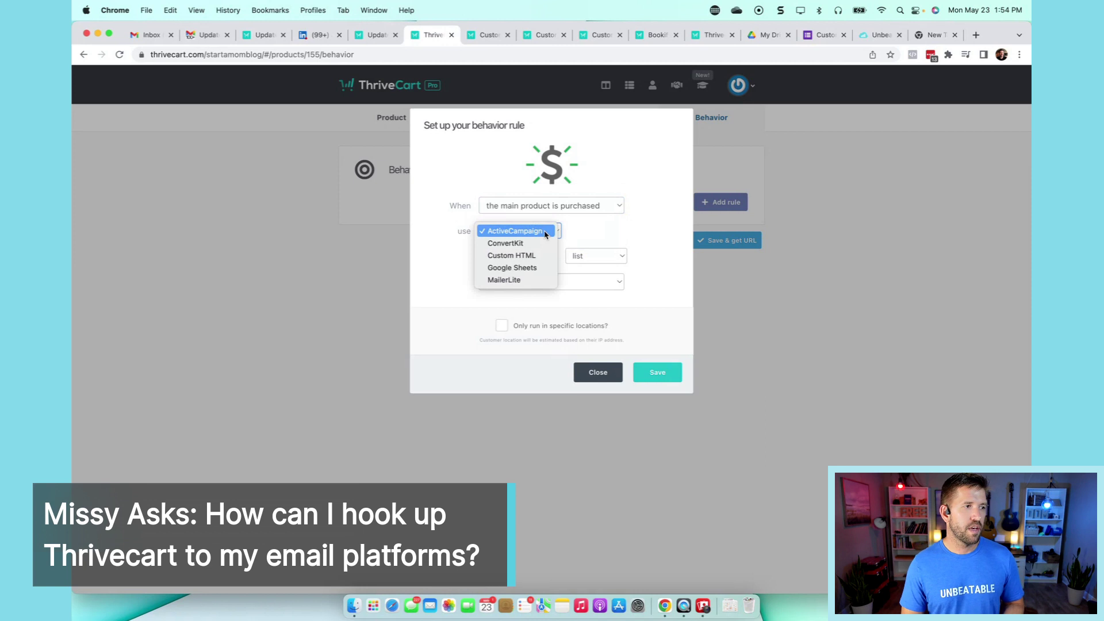
- Use MailerLite to add purchasers to the group 'Customer - Simple Profitable Ads'
left_click(519, 281)
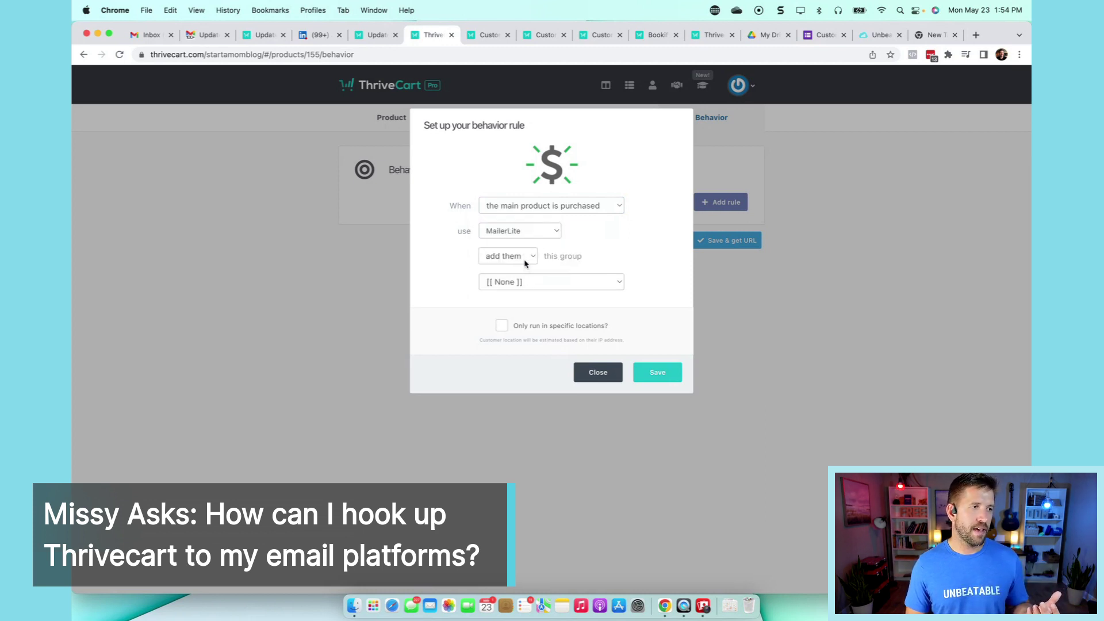
left_click(525, 263)
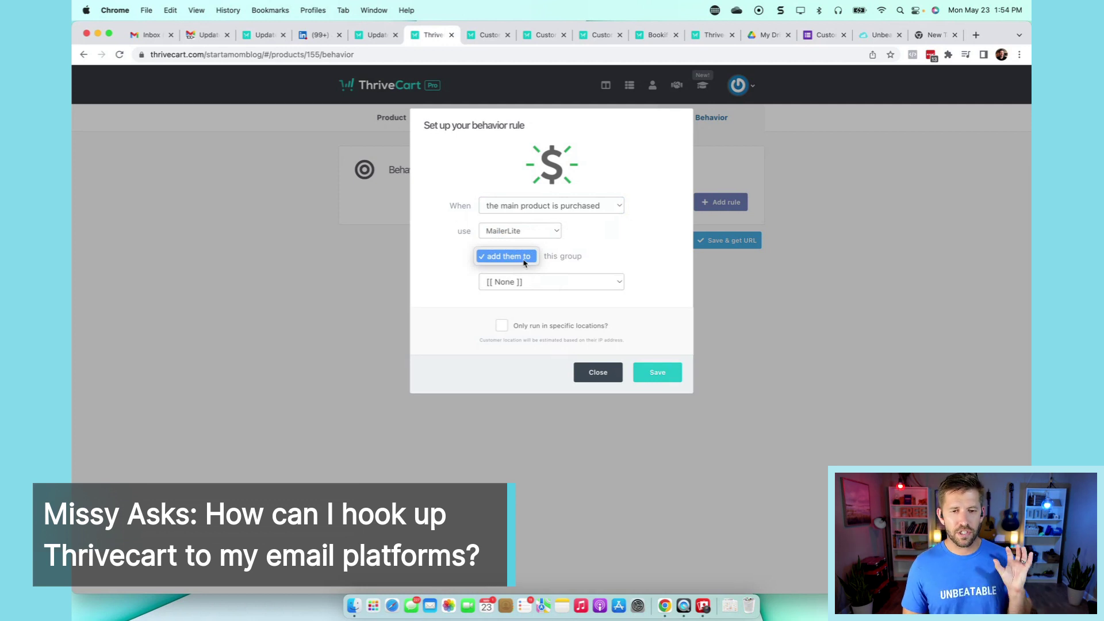
left_click(525, 263)
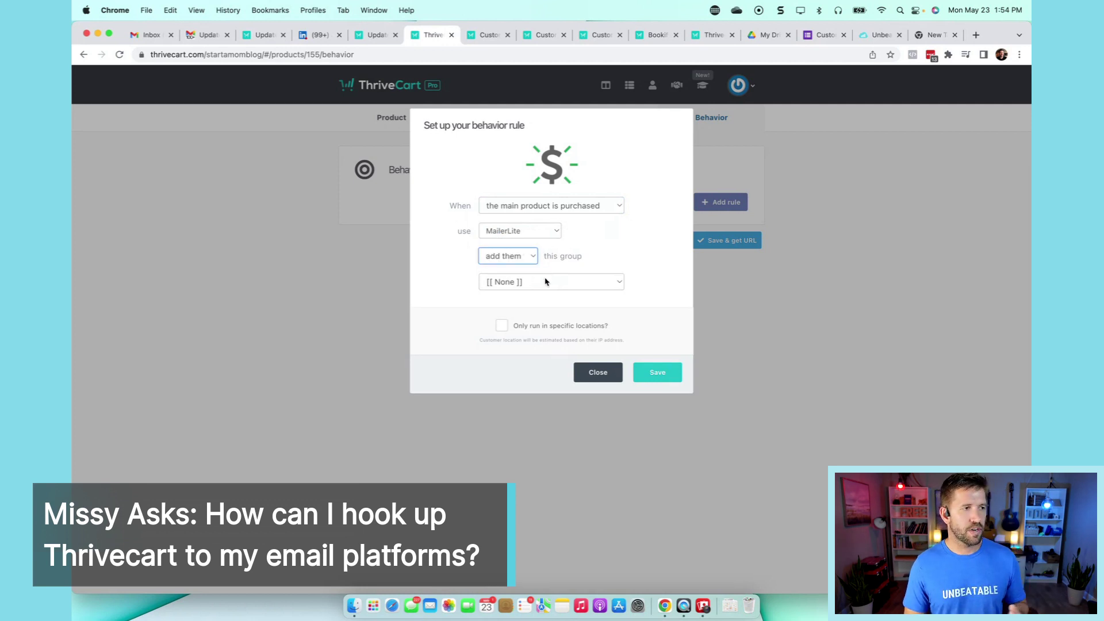
left_click(566, 285)
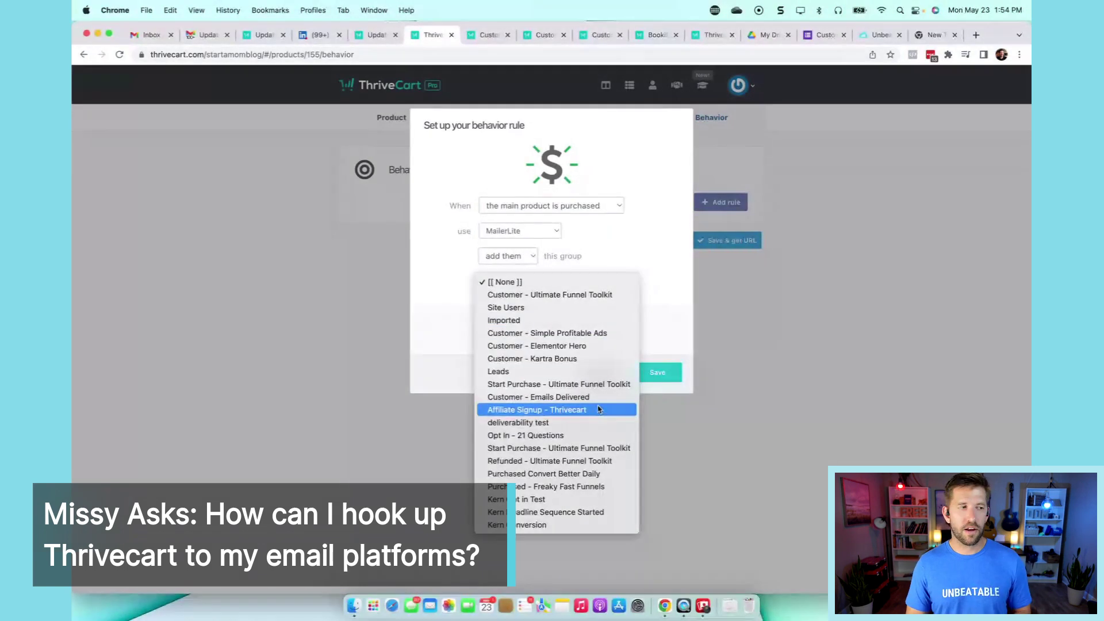
left_click(663, 260)
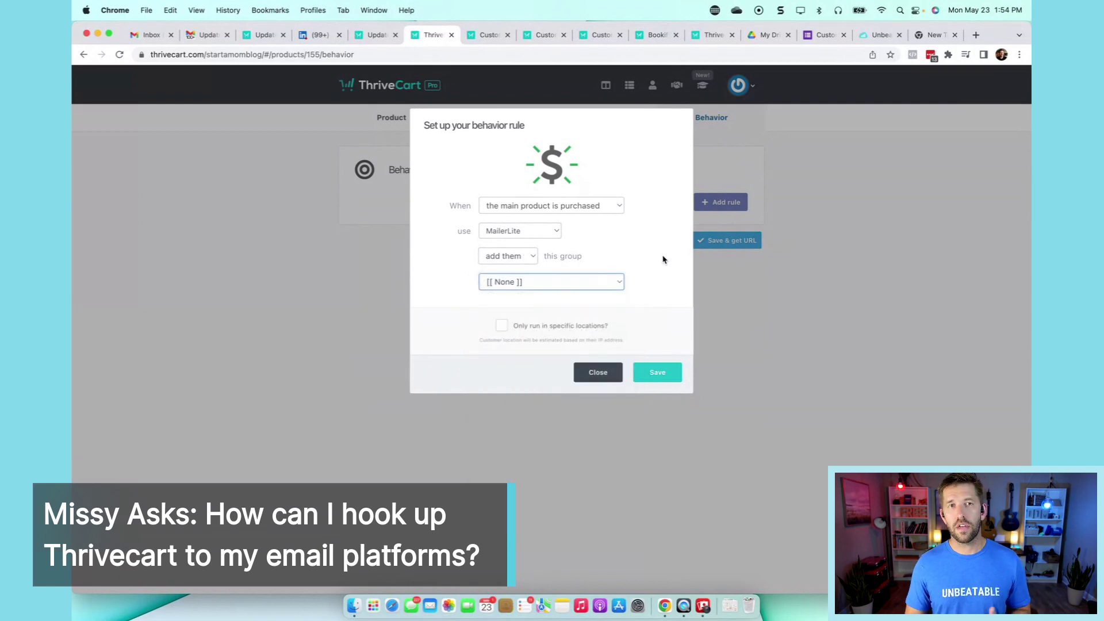
left_click(566, 285)
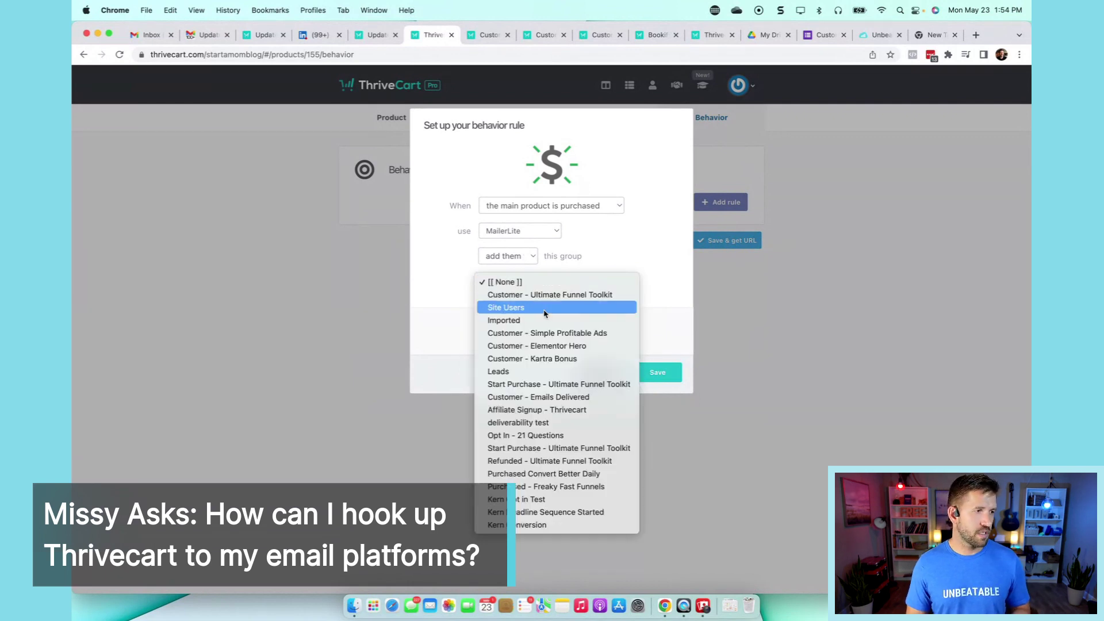
left_click(524, 333)
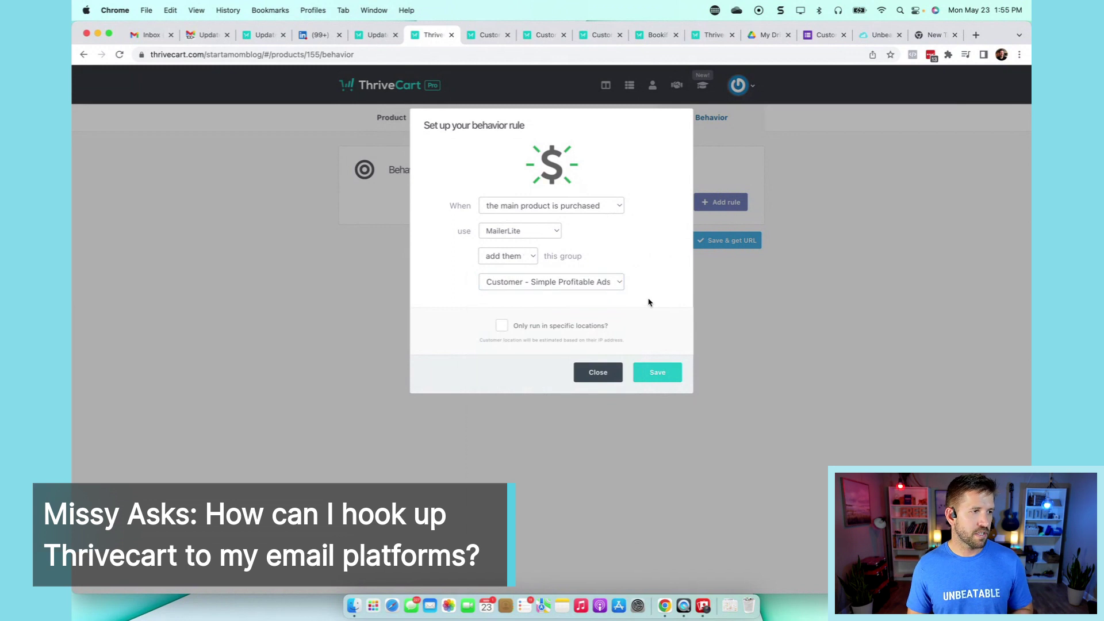
left_click(502, 325)
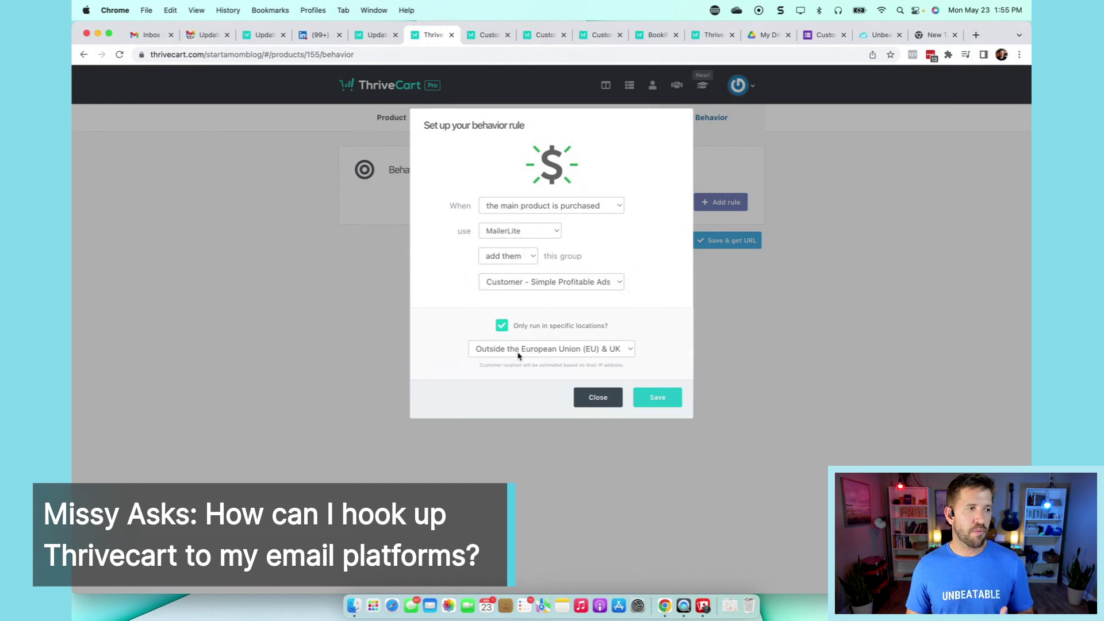
left_click(518, 356)
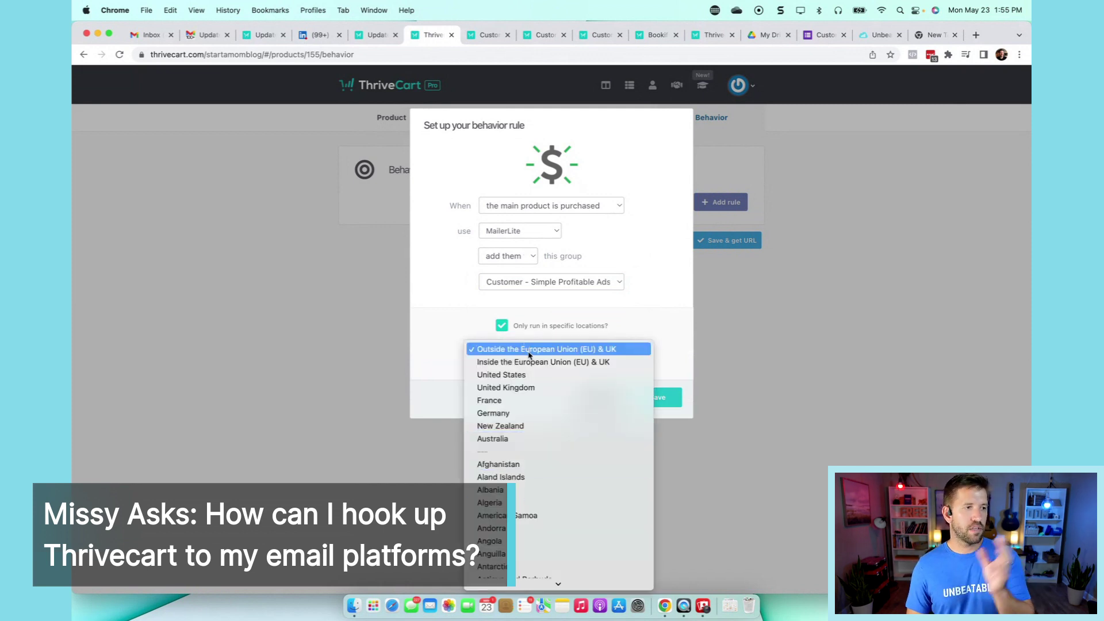
left_click(530, 351)
left_click(501, 326)
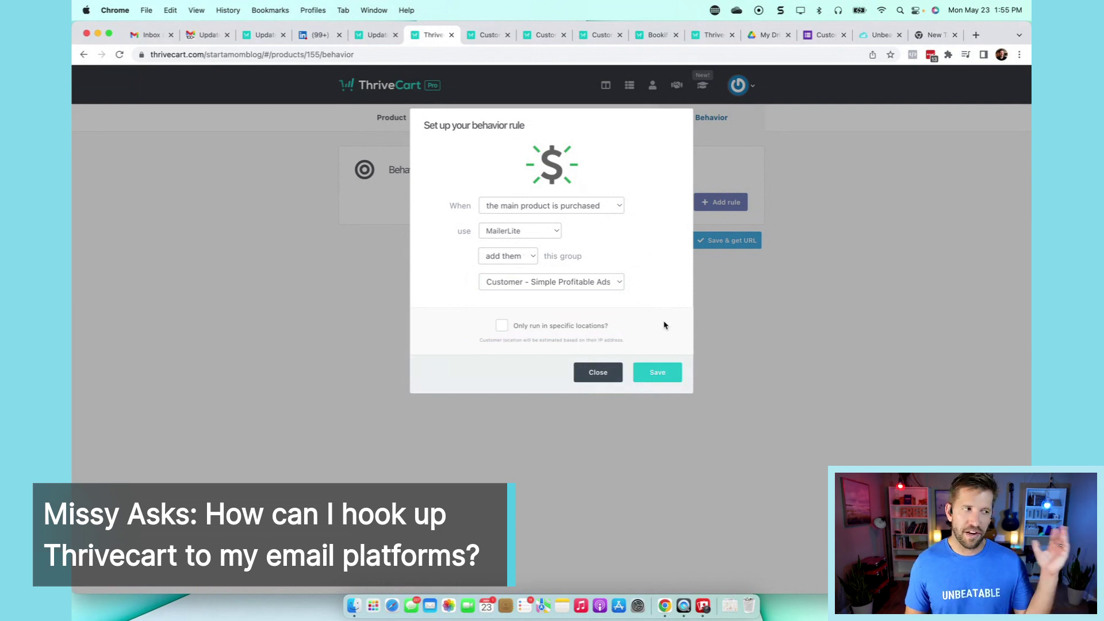
- Save the MailerLite behavior rule, then save the Custom Book product with 'Save & get URL'
left_click(653, 372)
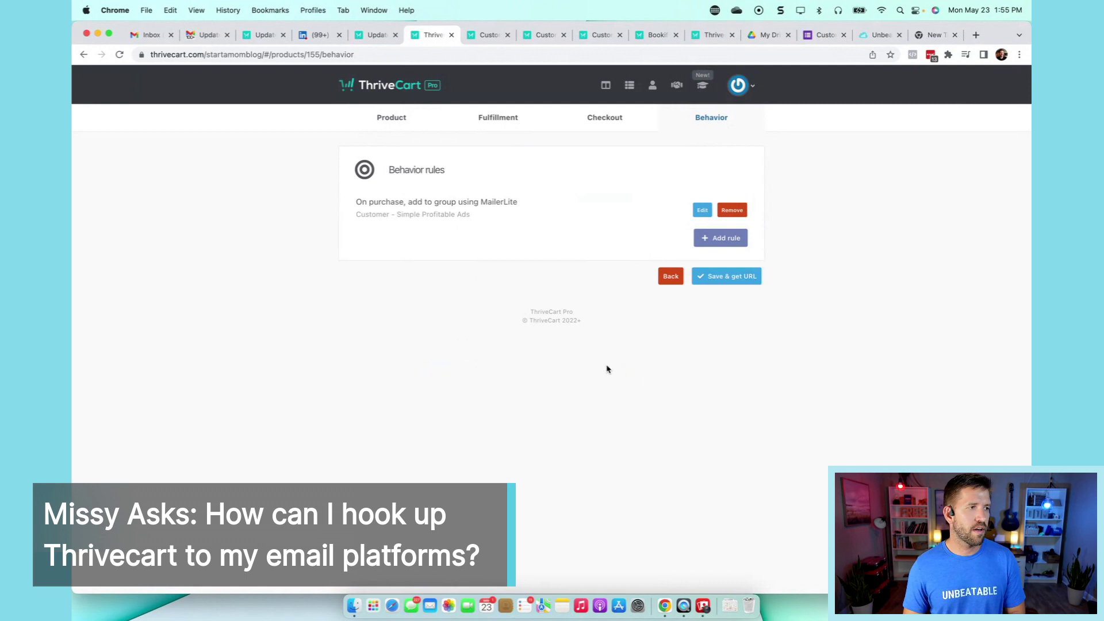
left_click(716, 280)
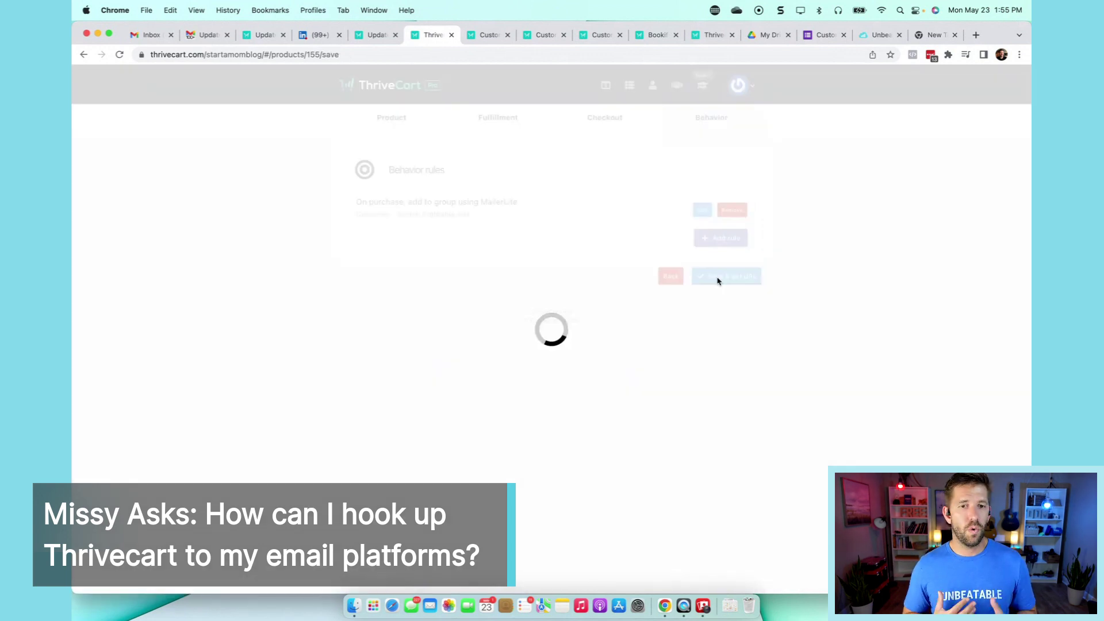